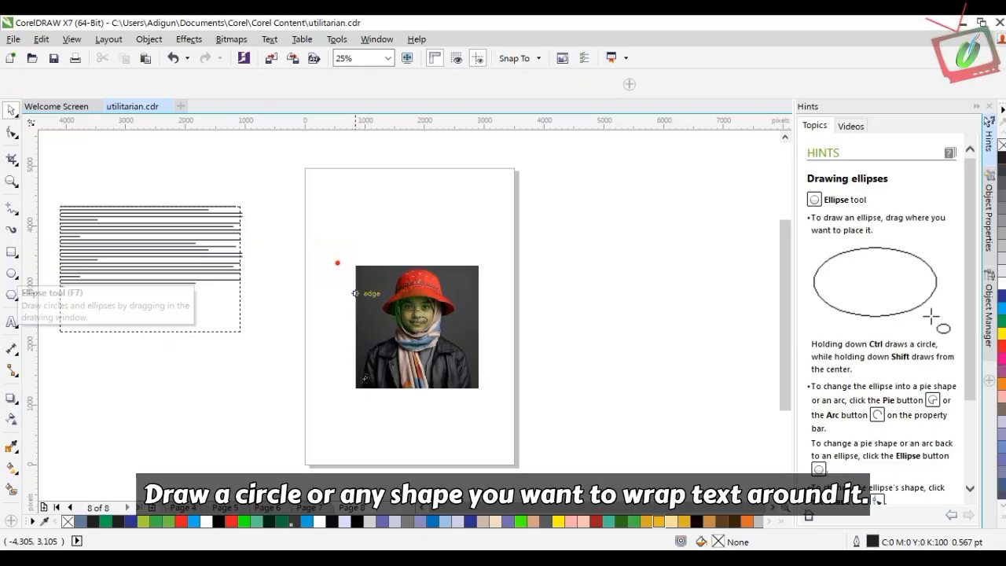
Draw a circle about 2,748 px in diameter around the portrait photo on the page.
left_click_drag(337, 262, 410, 308)
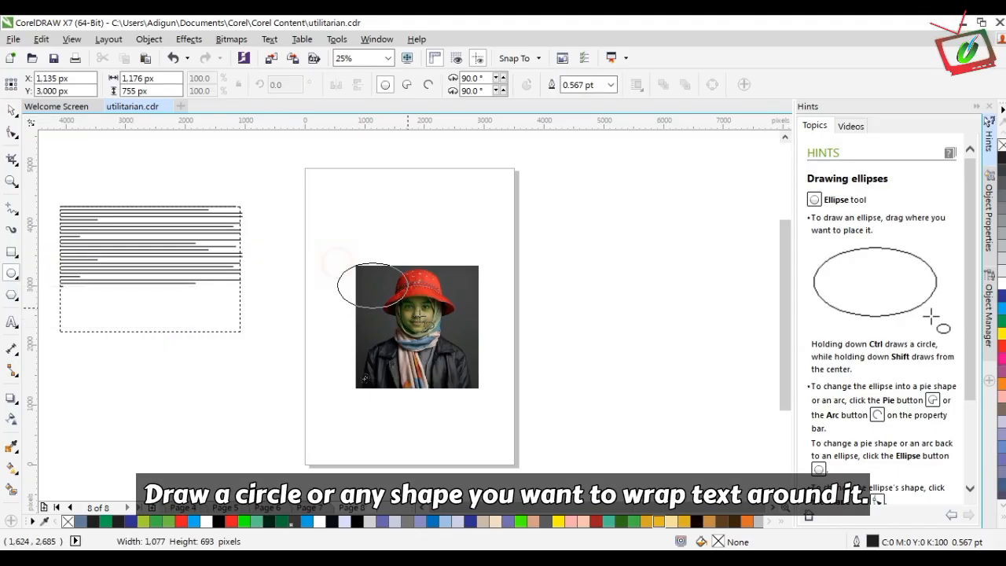
left_click_drag(443, 368, 502, 424)
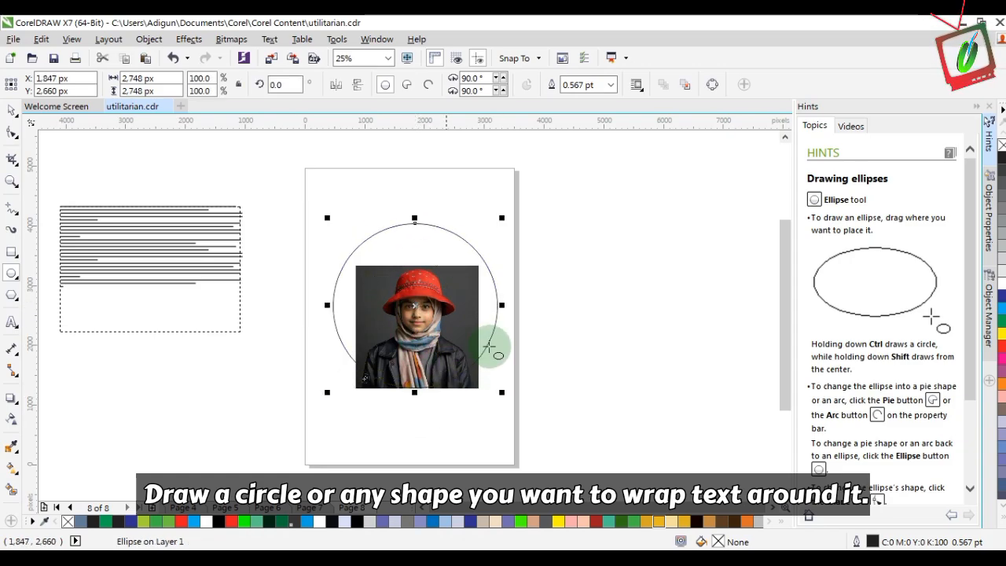
Trace the girl's silhouette with the B-Spline tool, following hat, scarf and jacket and closing the curve along the photo's lower edge.
key("z")
left_click_drag(315, 263, 564, 419)
key("space")
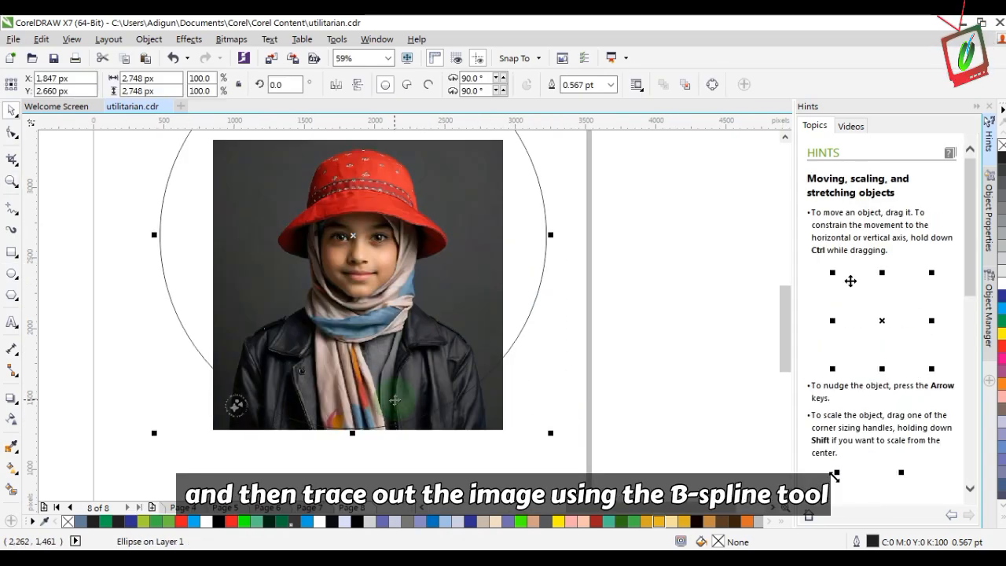
left_click(557, 386)
left_click(17, 214)
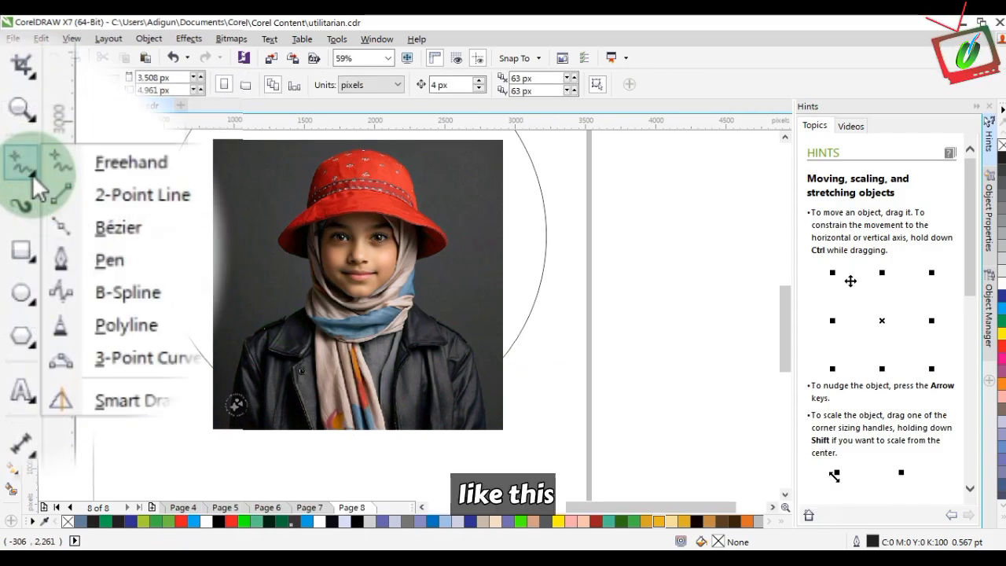
left_click(141, 293)
left_click(229, 430)
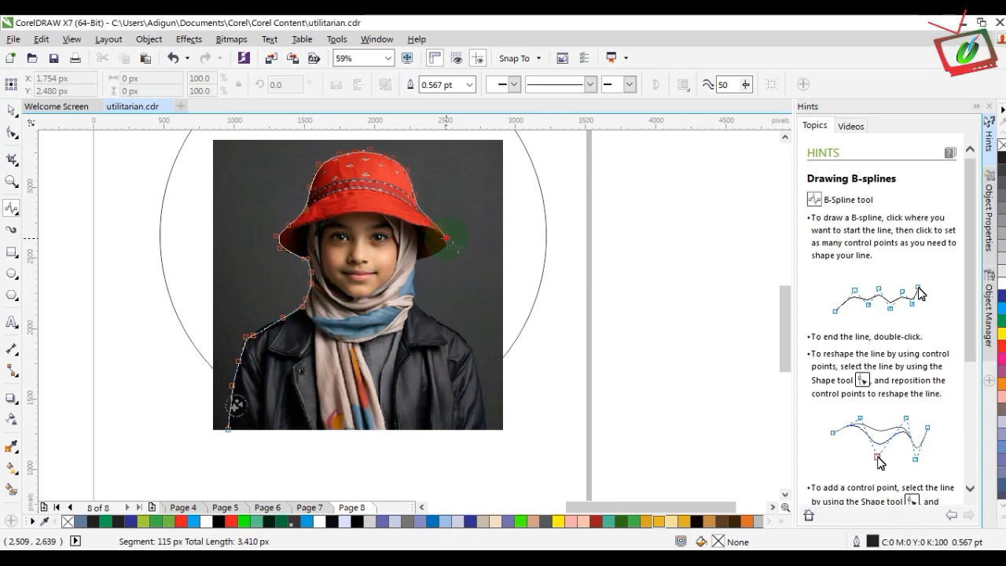
left_click(417, 294)
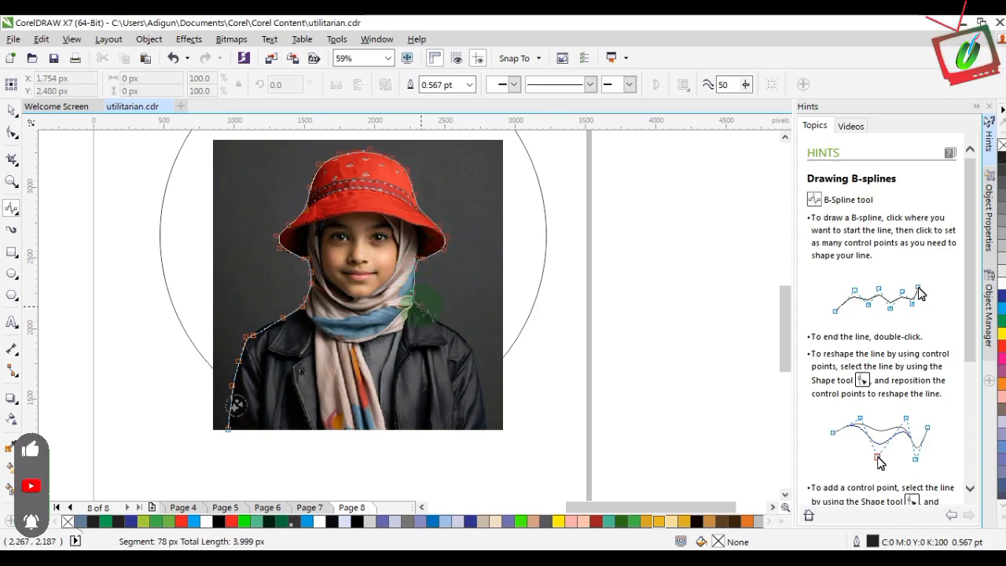
left_click(431, 430)
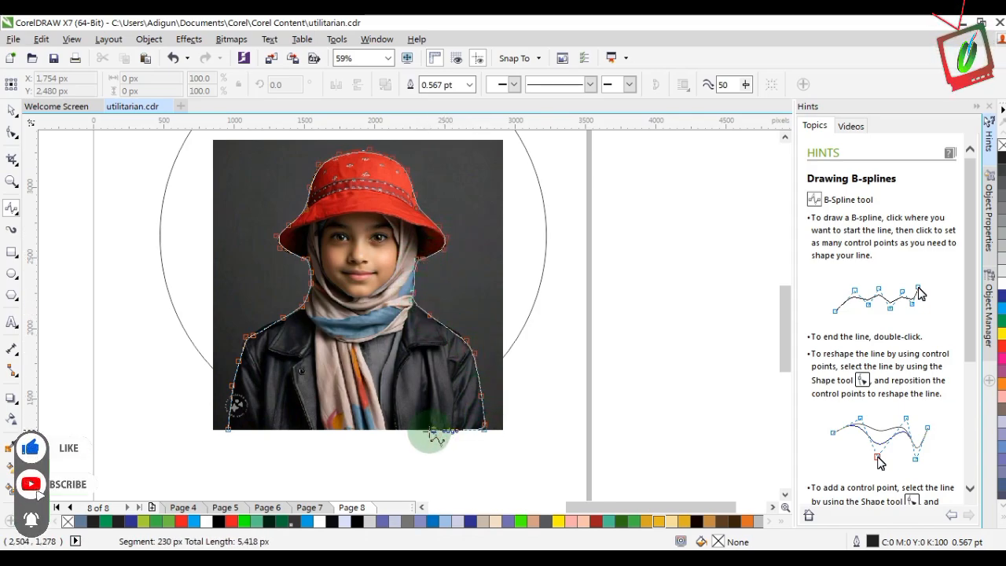
left_click(365, 429)
left_click(303, 429)
left_click(235, 431)
key("space")
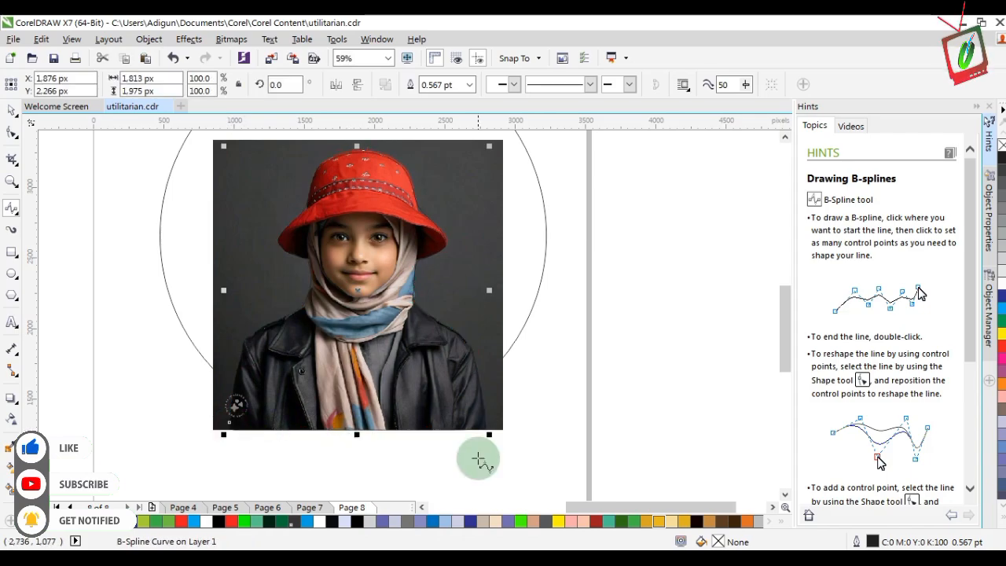
Use Smart Fill to create a shape from the area where the traced silhouette overlaps the circle.
left_click(88, 381)
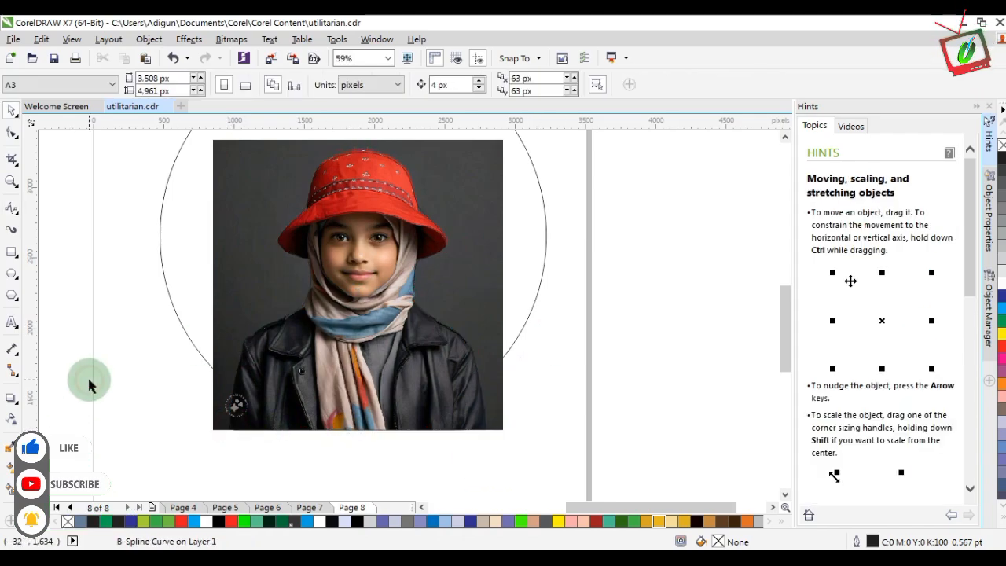
left_click(190, 327)
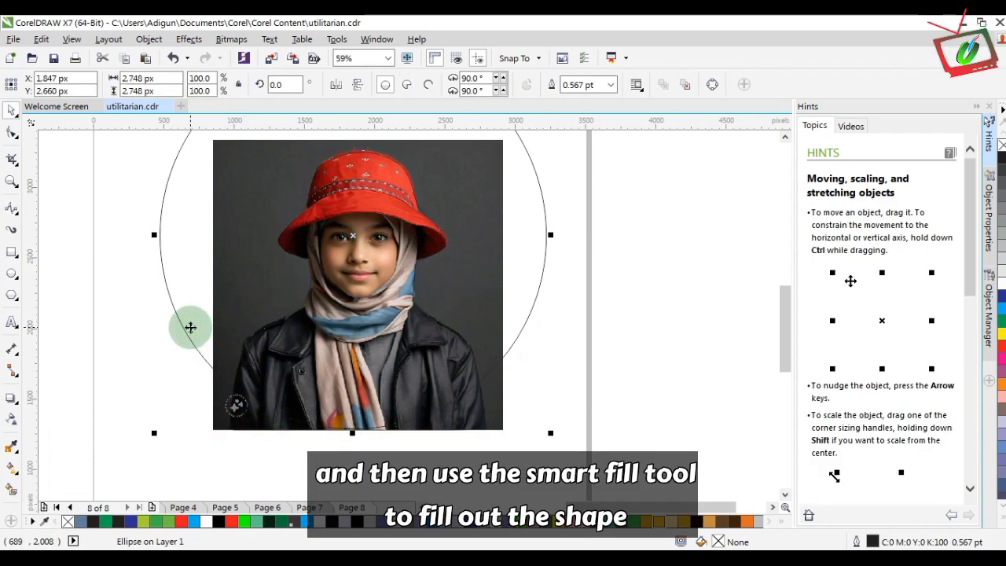
left_click(116, 388)
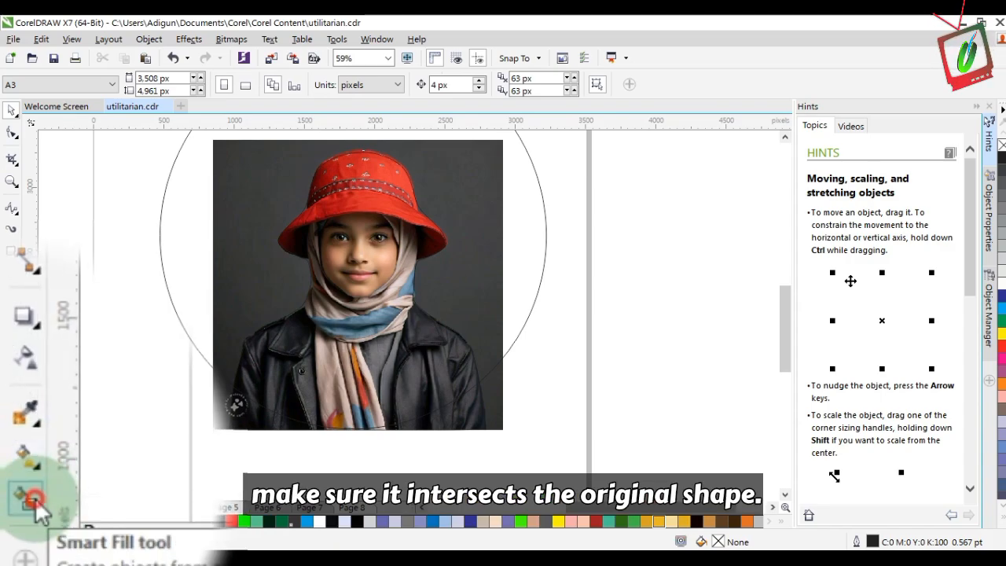
left_click(11, 487)
left_click(320, 321)
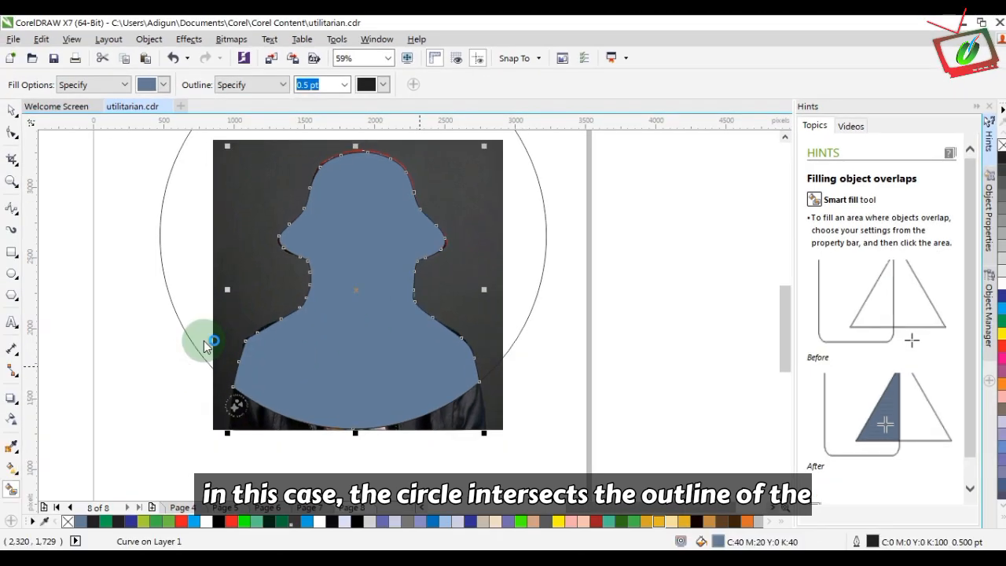
key("space")
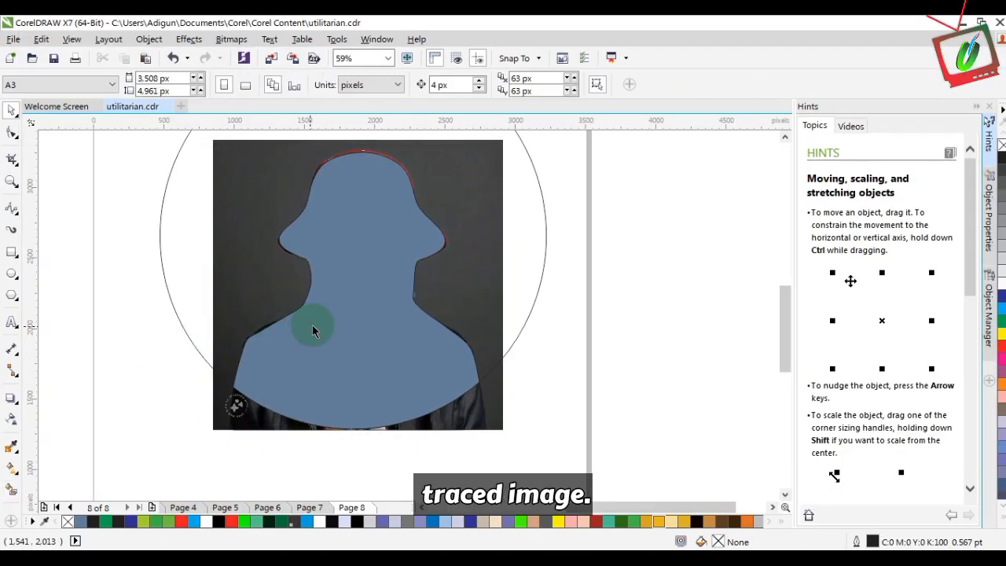
Remove the fill of the new silhouette shape and give it a black hairline outline.
left_click(68, 522)
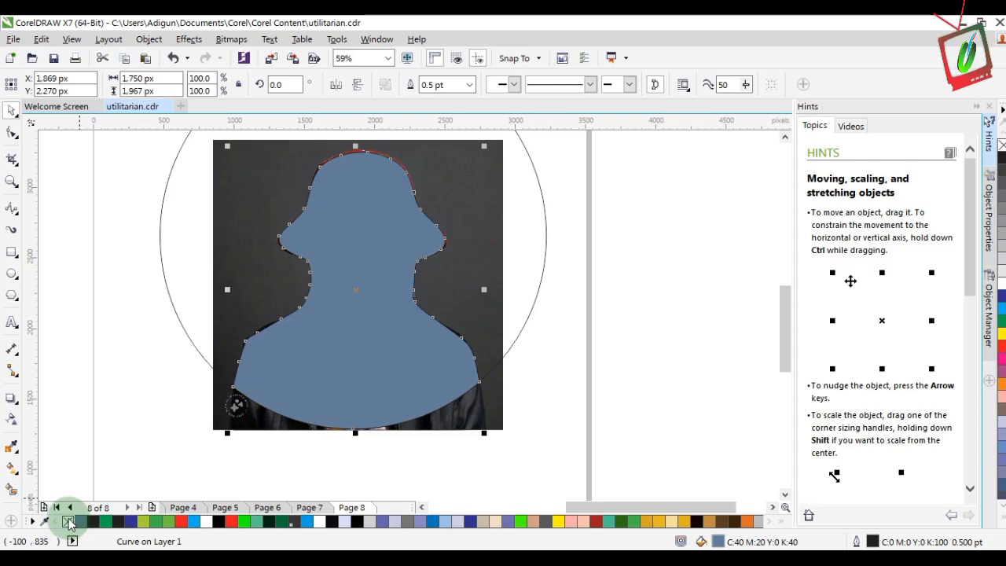
left_click(92, 520)
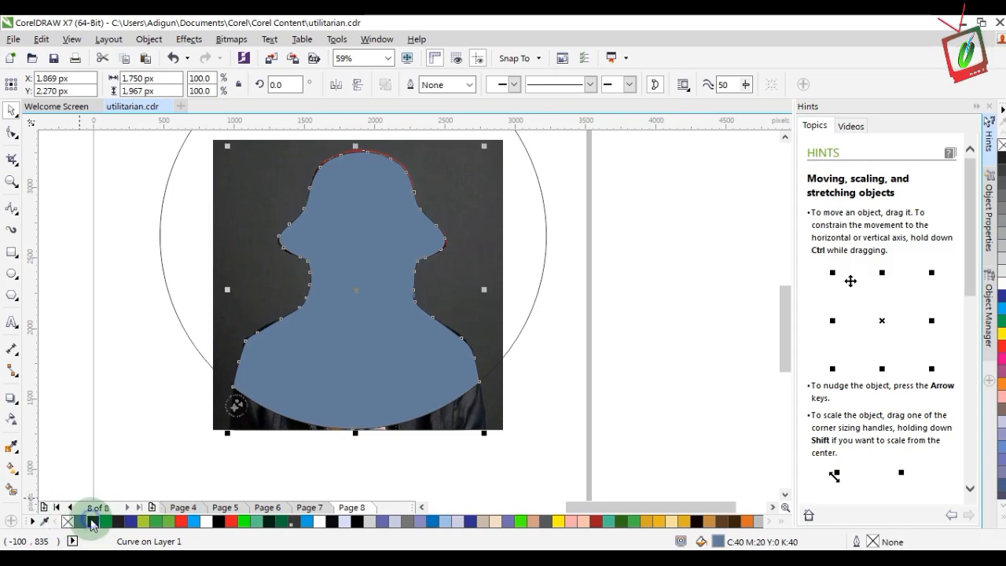
left_click(69, 521)
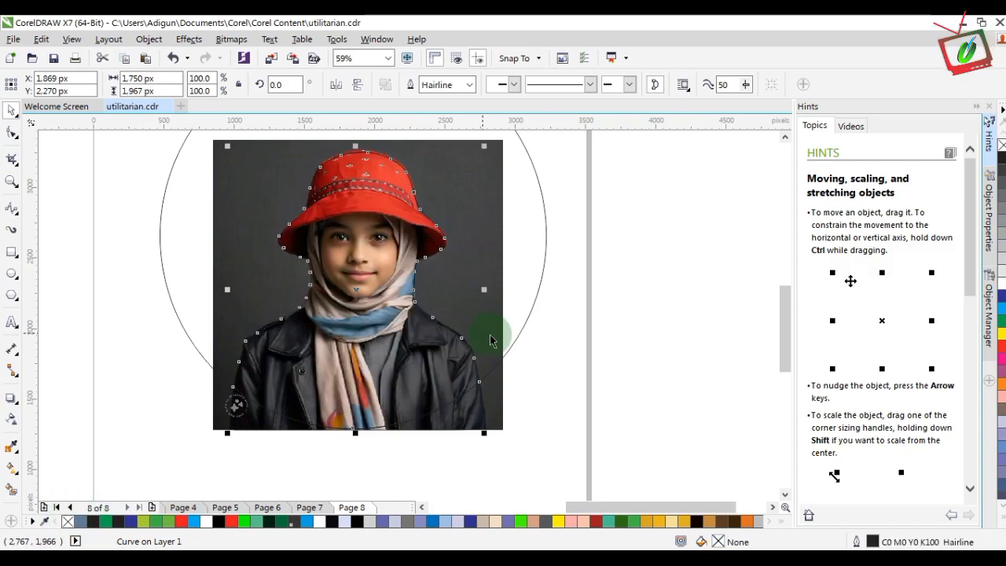
Move the photo away from the outlines and PowerClip it inside the silhouette shape trimmed by the circle.
left_click_drag(497, 399, 725, 329)
left_click(688, 318)
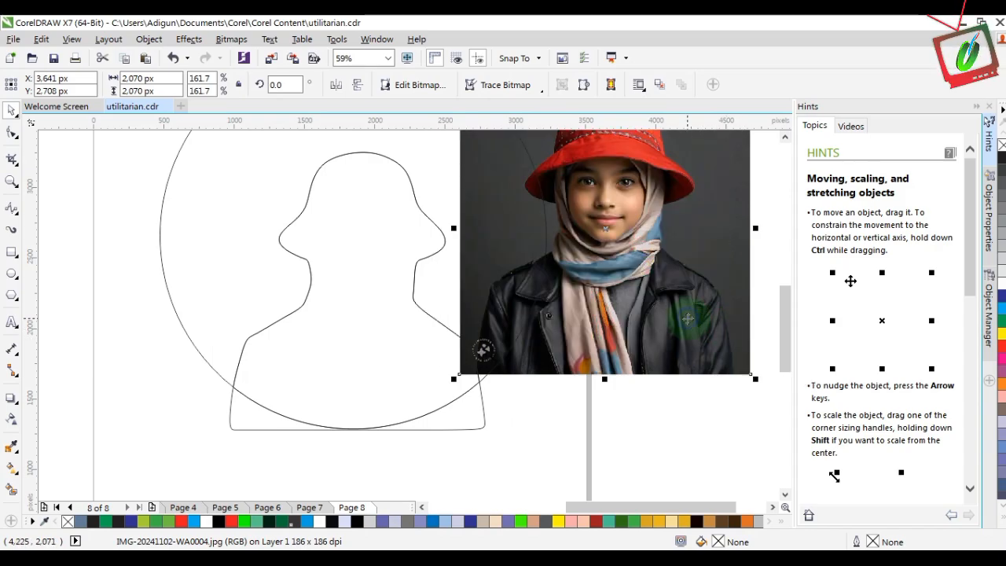
right_click(653, 292)
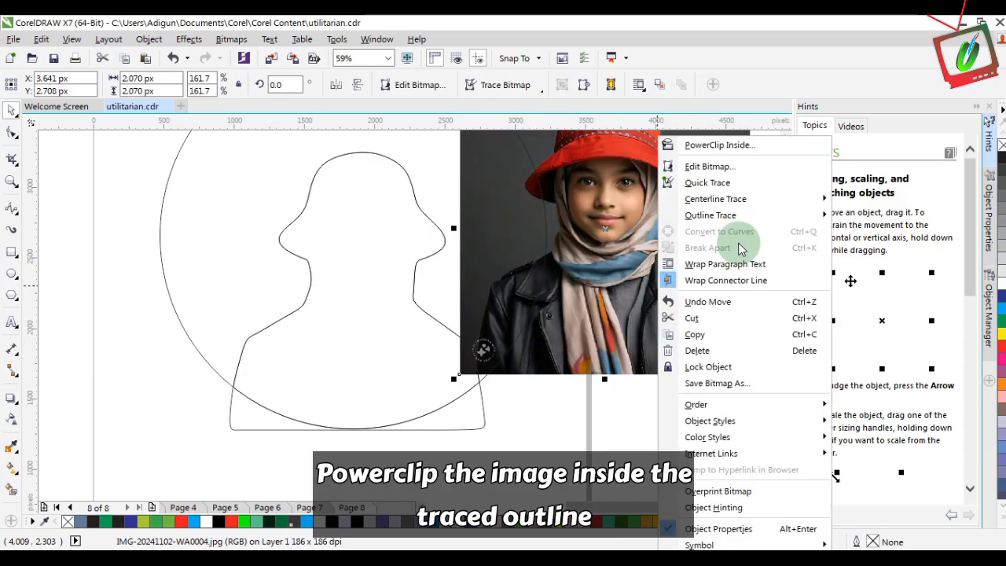
left_click(728, 147)
left_click(344, 335)
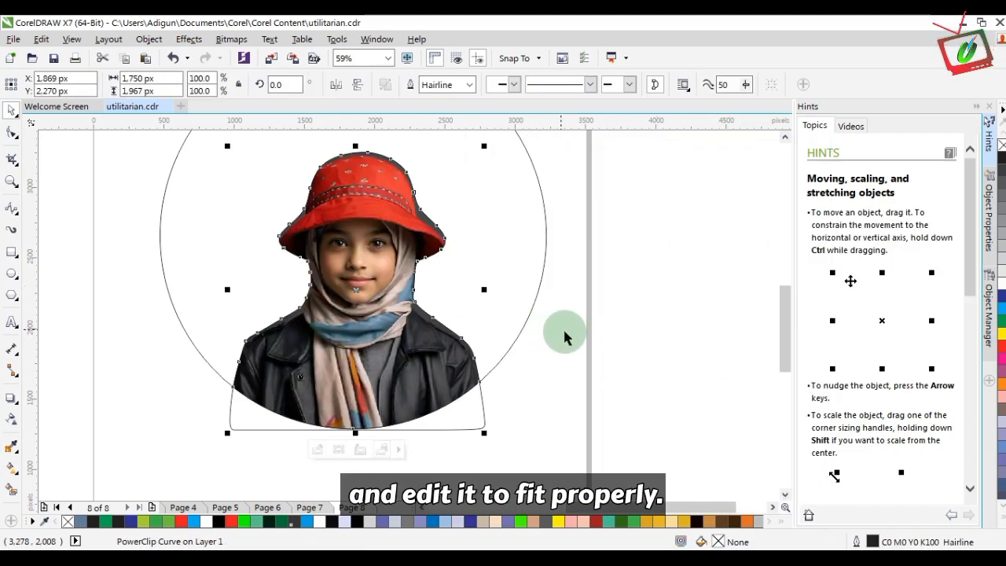
Edit the PowerClip contents so the photo lines up with the silhouette, and finish editing.
double_click(384, 350)
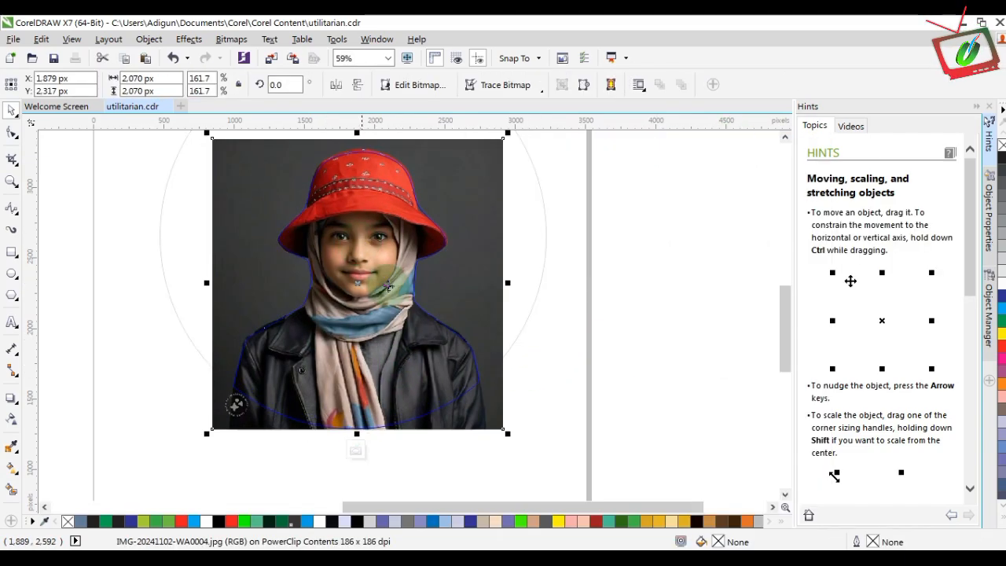
left_click(578, 379)
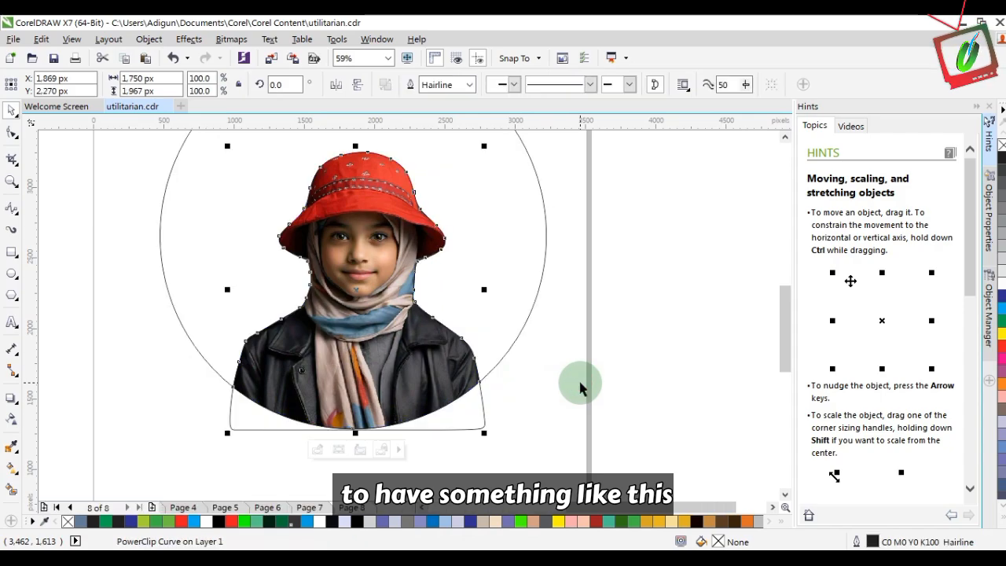
left_click(560, 383)
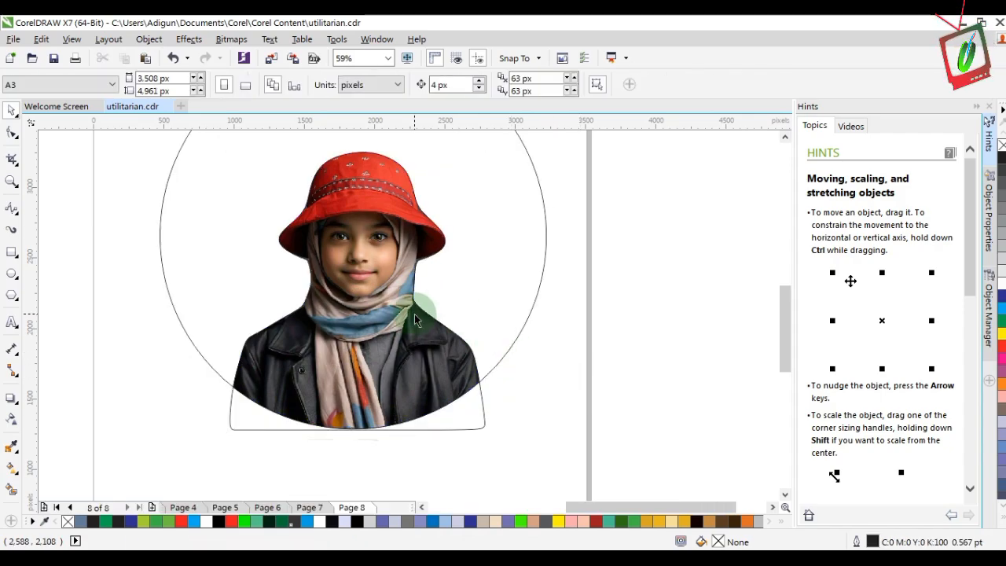
Delete the leftover original B-spline trace that extends below the circle.
left_click(472, 418)
key("Delete")
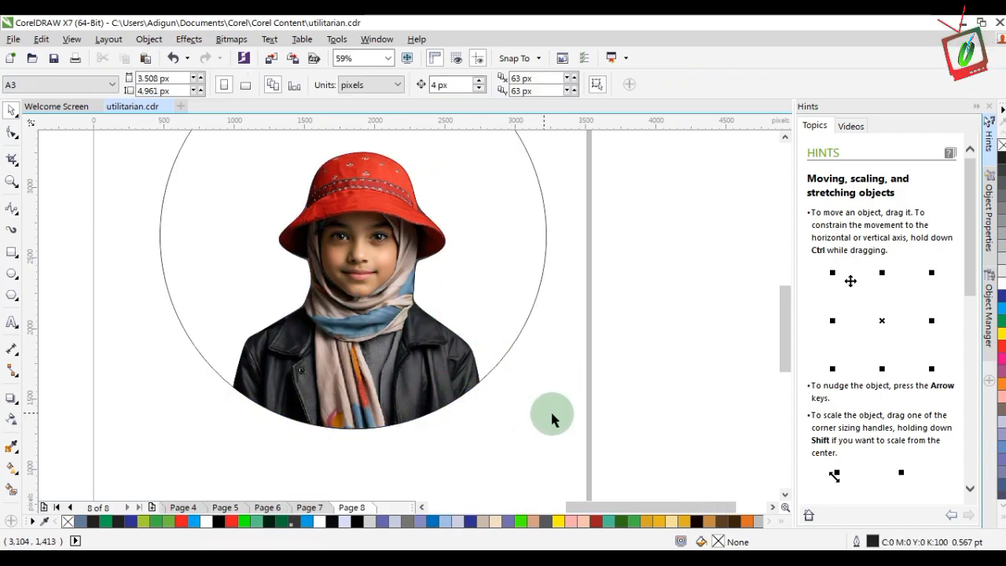
left_click_drag(785, 316, 785, 303)
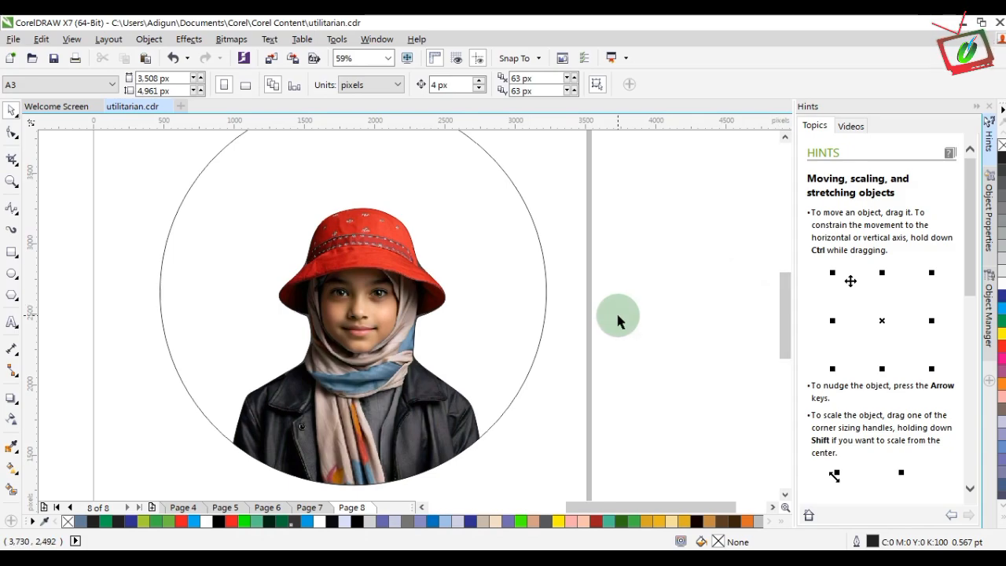
Move the paragraph text frame nearer the page and cut its opening text, from "Video provides" through "the plus sign.".
key("shift+F4")
left_click_drag(135, 264, 202, 250)
key("F8")
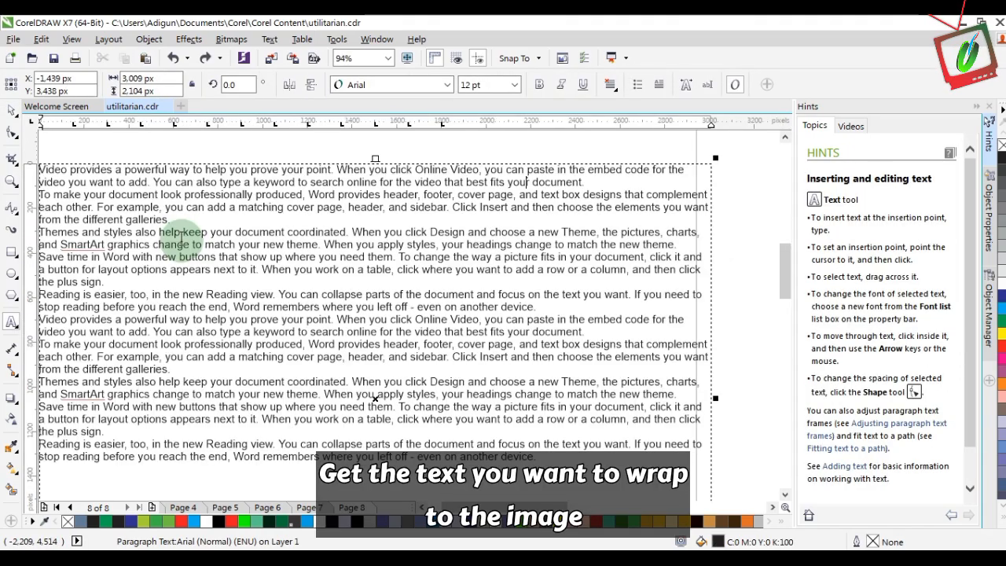
left_click_drag(113, 291, 220, 236)
left_click_drag(268, 284, 203, 147)
key("Delete")
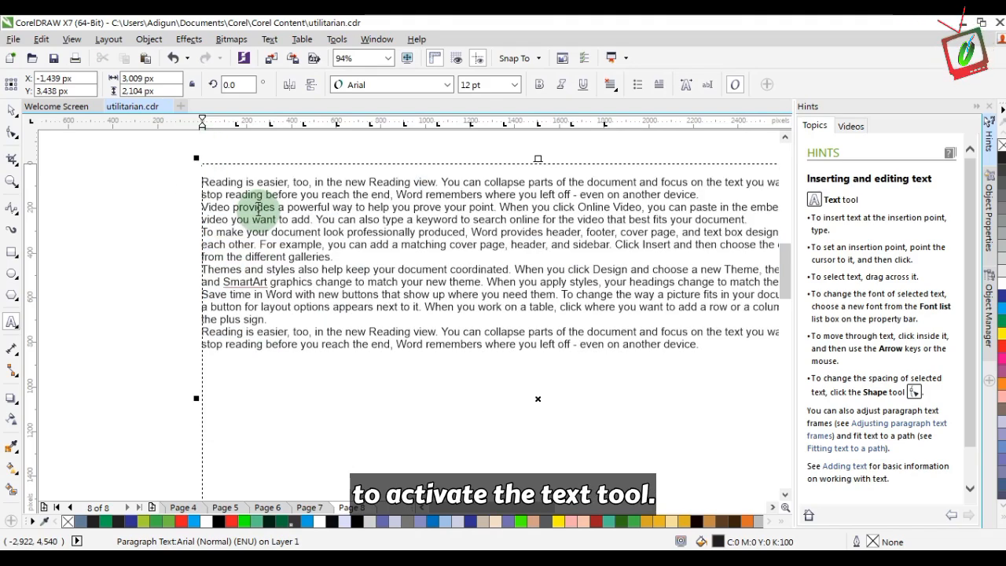
Place a text insertion point inside the circle's edge and paste the cut paragraphs into the circle.
key("ctrl+space")
key("z")
key("shift+F4")
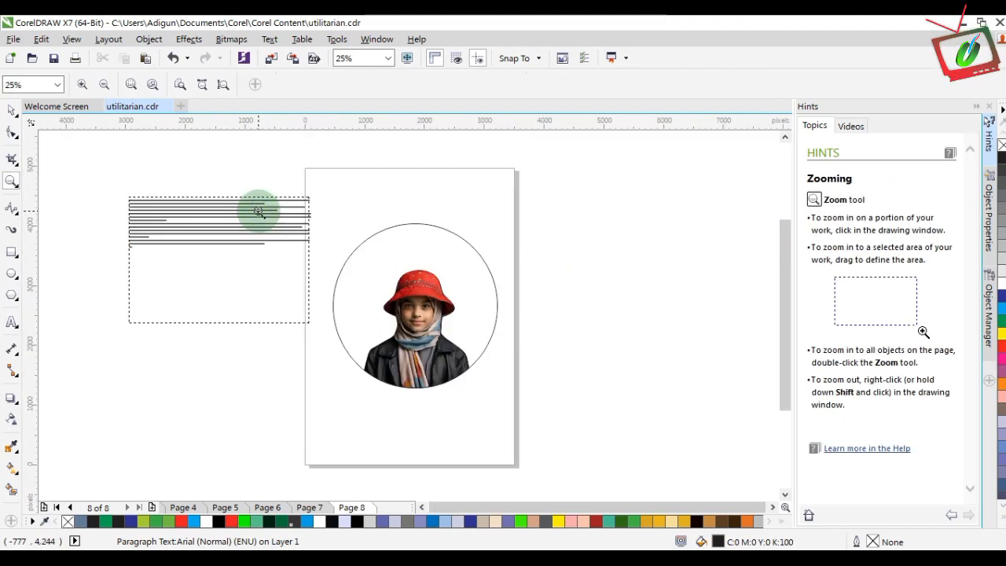
key("space")
left_click(371, 250)
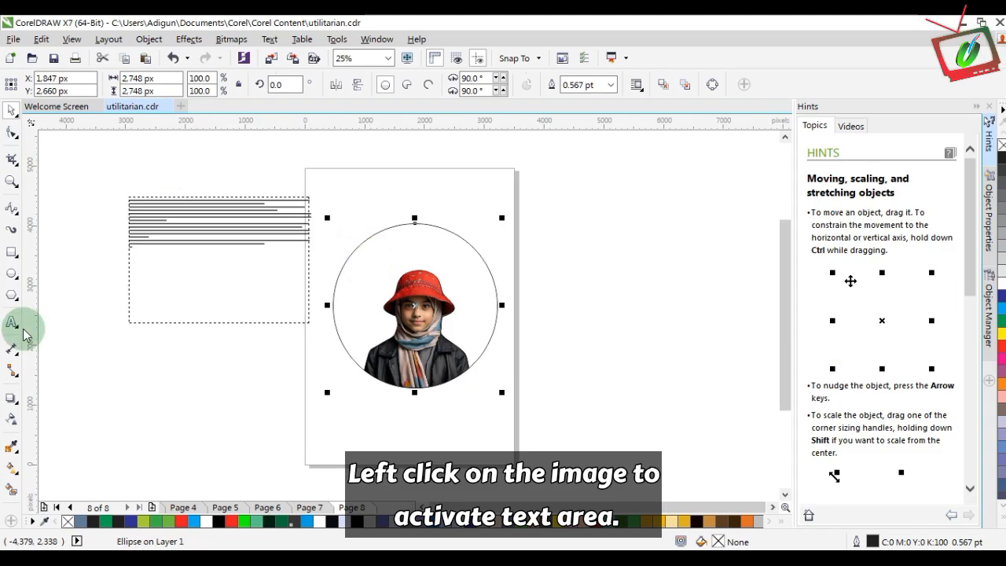
left_click(12, 322)
left_click(384, 230)
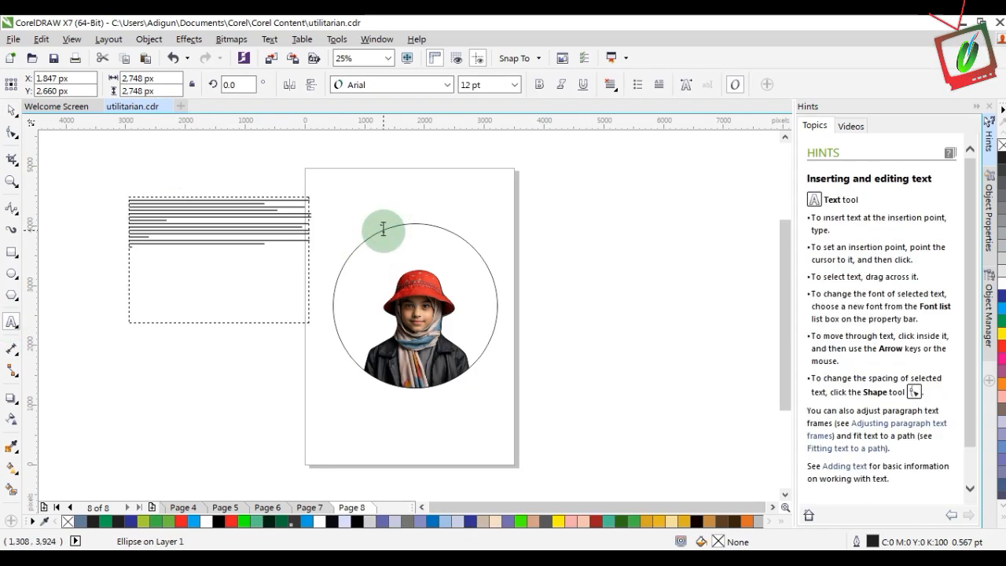
left_click(398, 228)
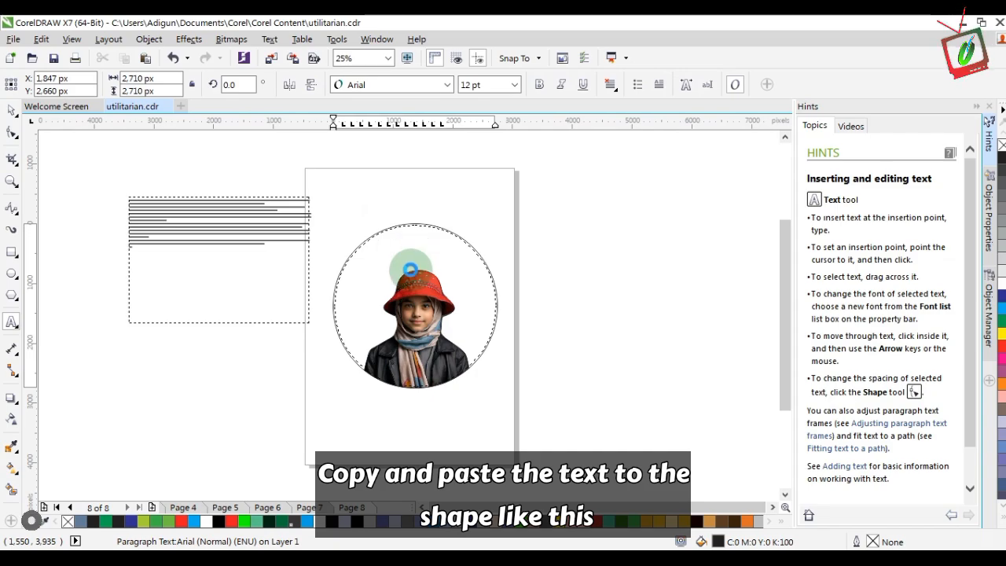
key("ctrl+v")
key("ctrl+space")
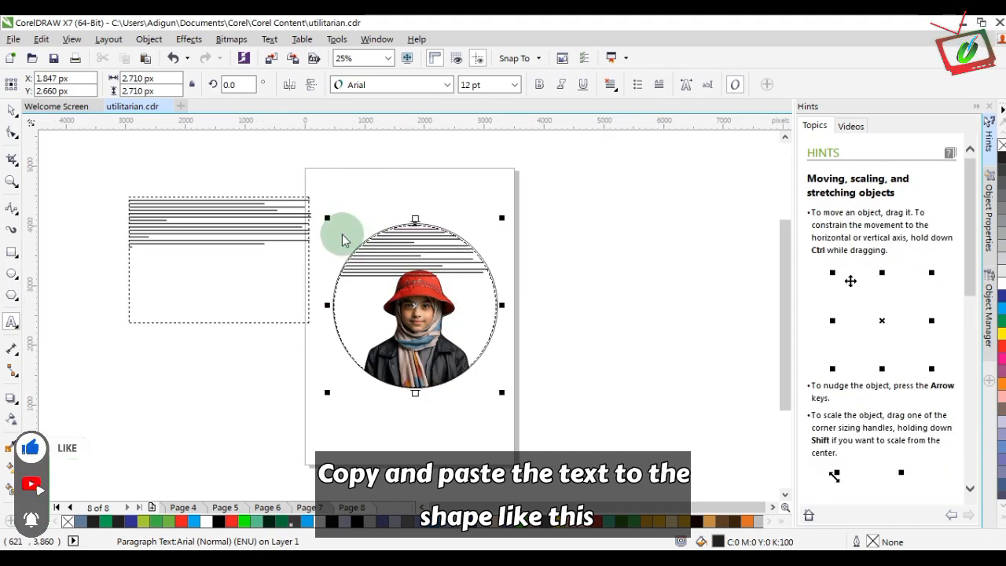
Examine how the pasted text flows inside the circle and where it meets the portrait.
key("z")
left_click_drag(328, 218, 512, 332)
key("space")
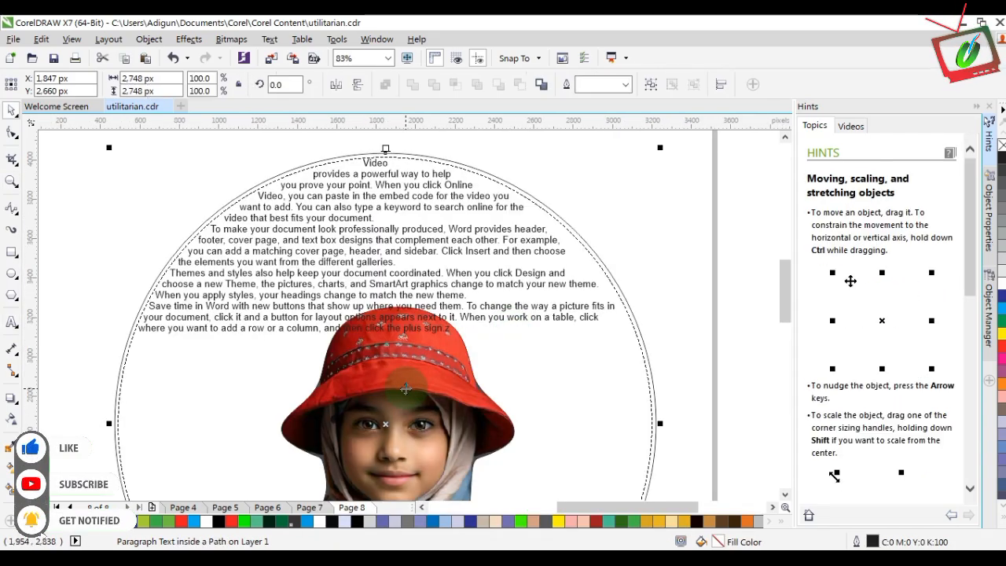
left_click(405, 388)
scroll(624, 380, "down", 3)
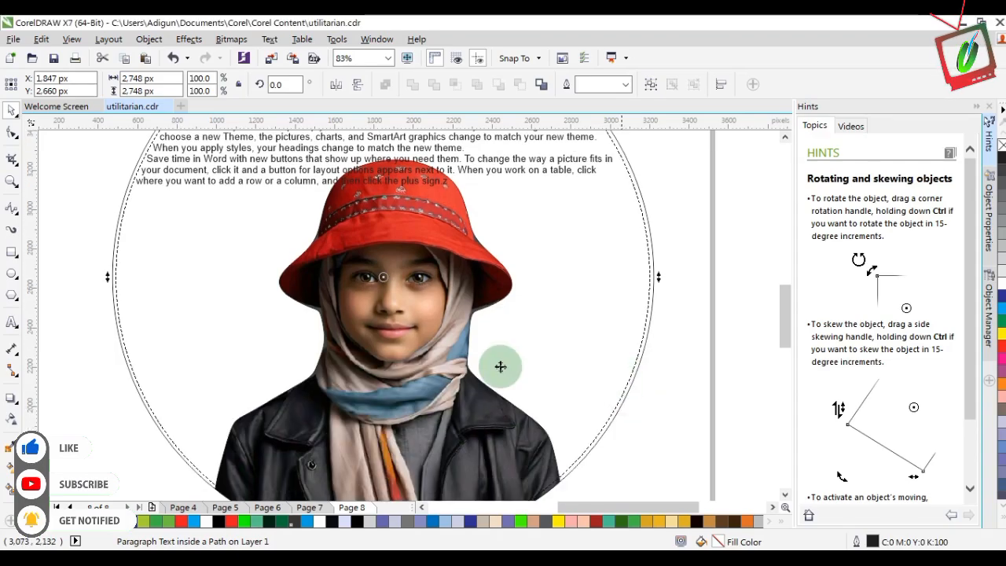
left_click(351, 404)
key("z")
right_click(351, 404)
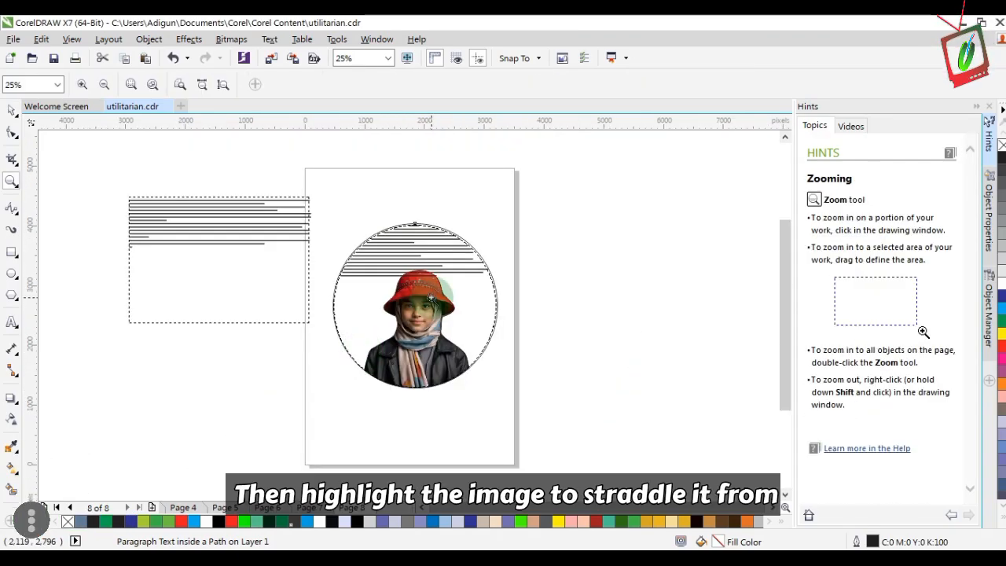
Select the cut-out portrait inside the circle and set its text wrapping to the contour style Straddle Text.
key("space")
left_click(563, 271)
left_click_drag(548, 251, 353, 424)
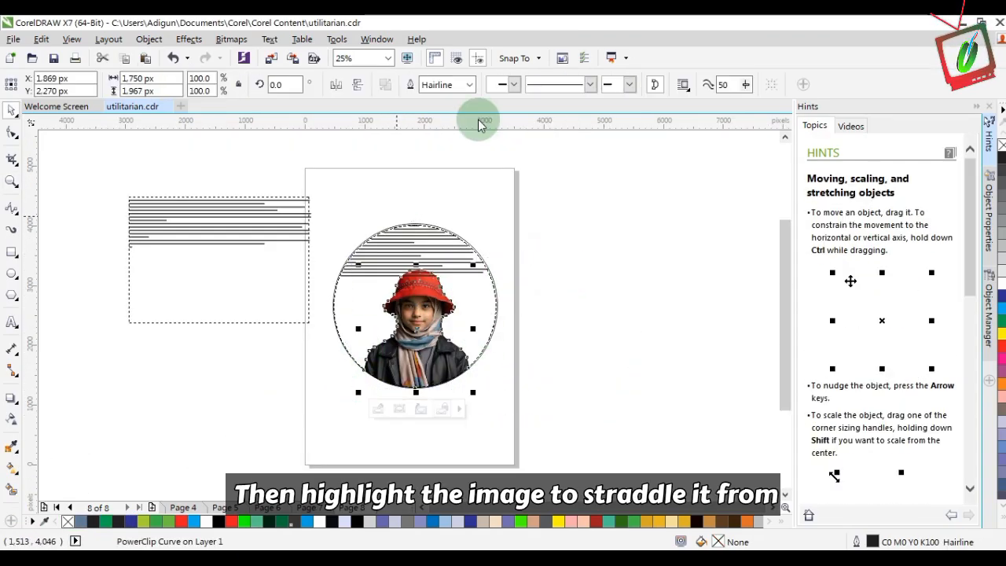
left_click(684, 87)
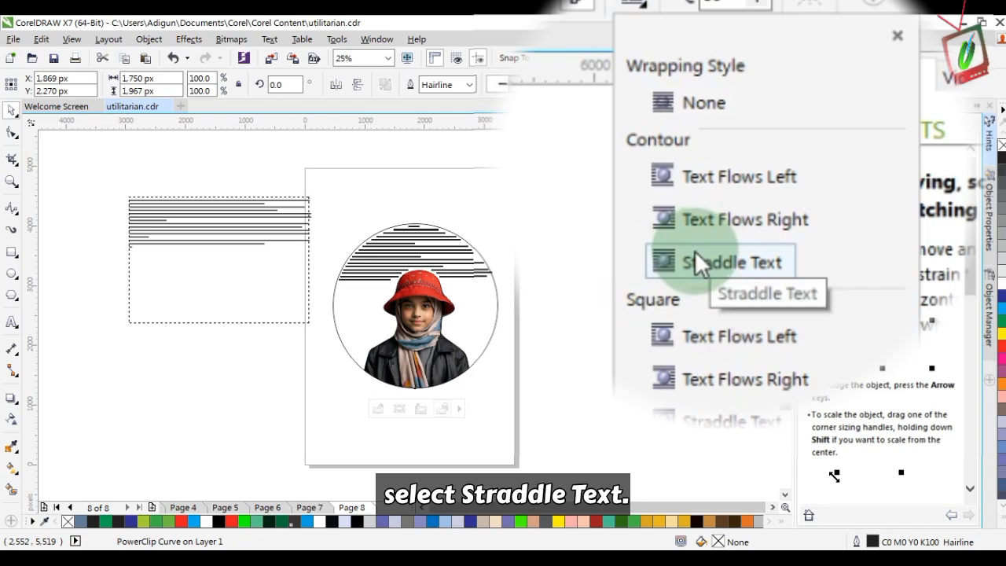
left_click(718, 219)
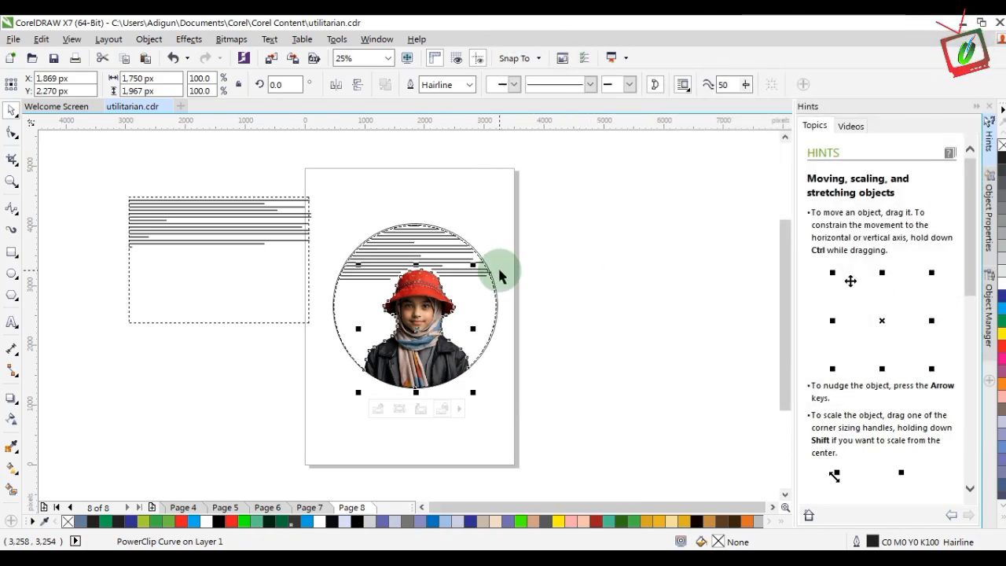
Move all remaining text out of the paragraph frame beside the page and into the circle around the portrait.
key("z")
left_click_drag(321, 203, 547, 378)
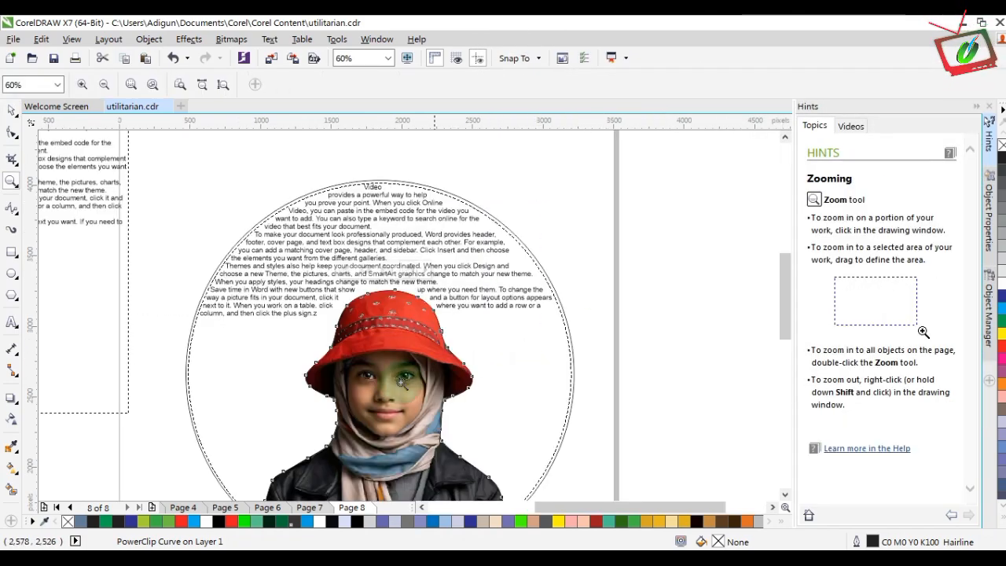
key("space")
left_click(95, 226)
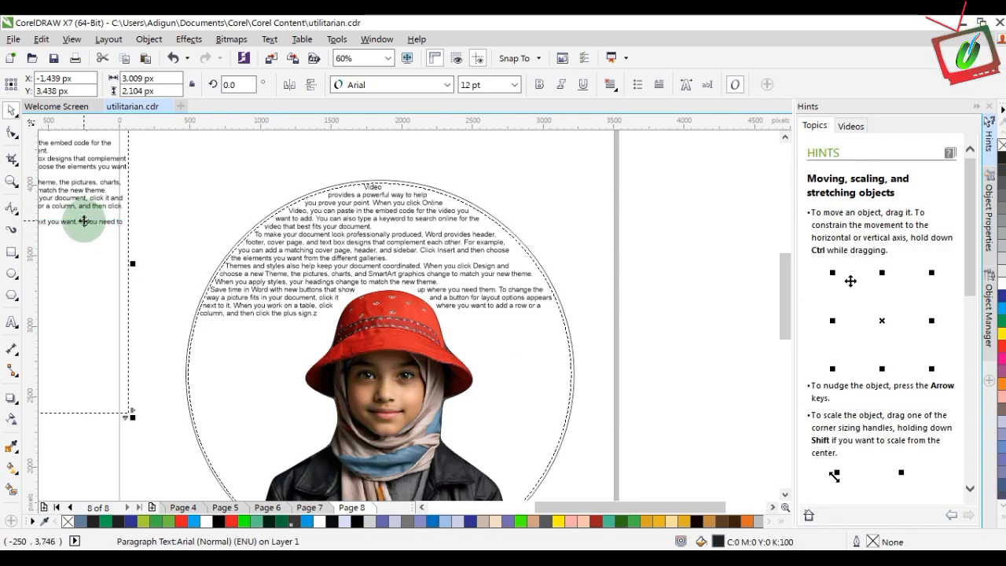
double_click(84, 221)
key("ctrl+a")
key("Delete")
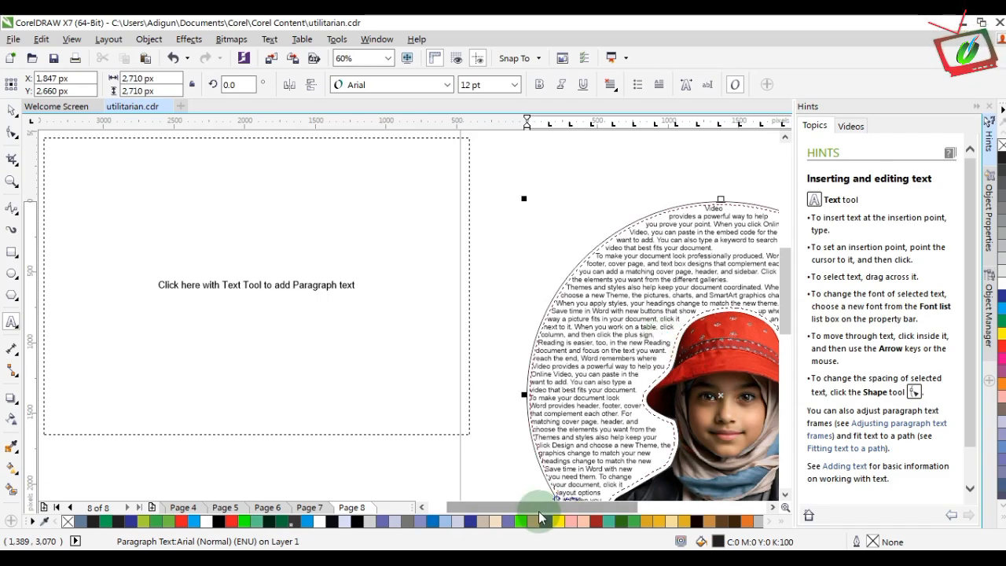
Select all the text inside the circle and set its alignment to Force Justify.
left_click_drag(542, 513, 609, 511)
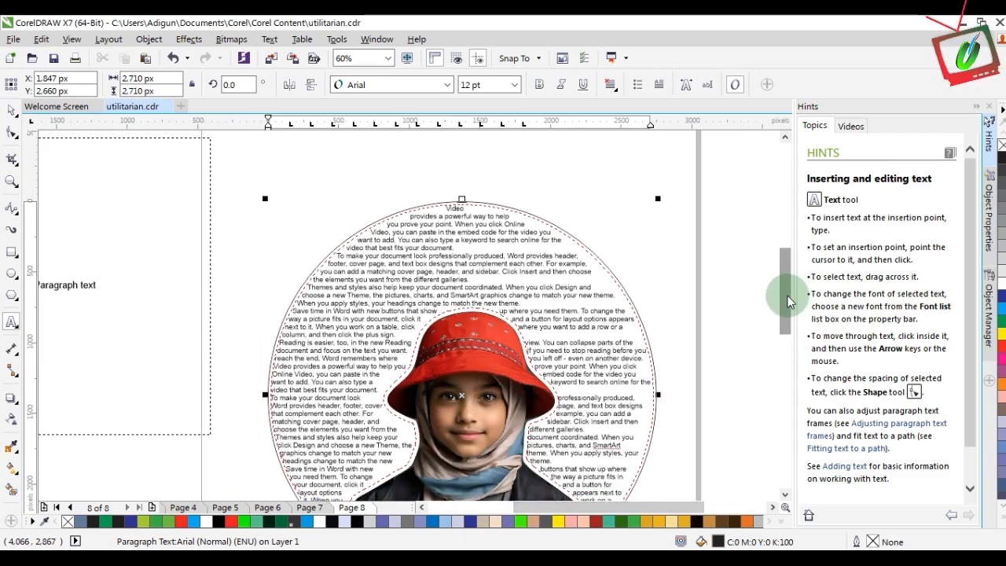
left_click_drag(788, 294, 788, 318)
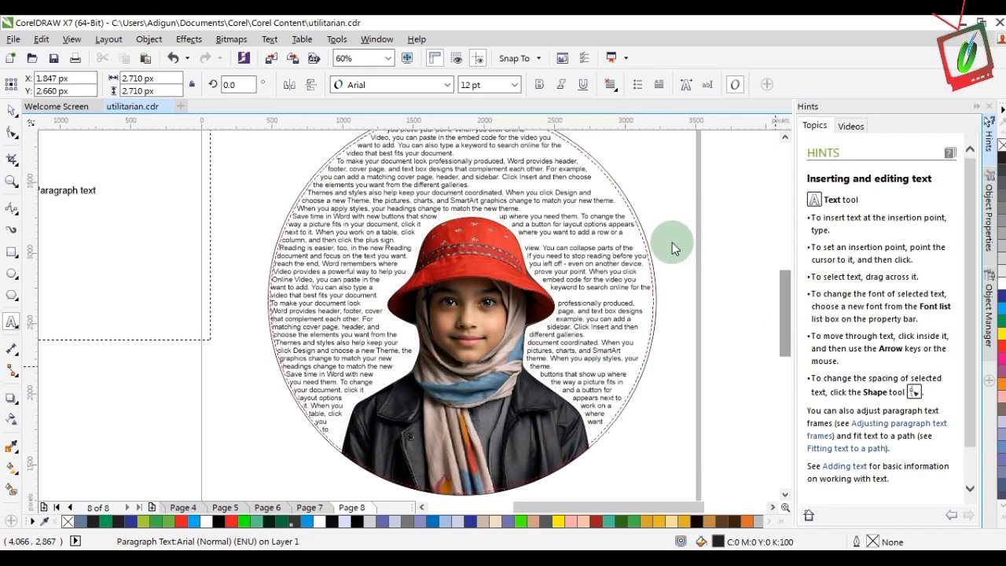
left_click(576, 263)
left_click(577, 263)
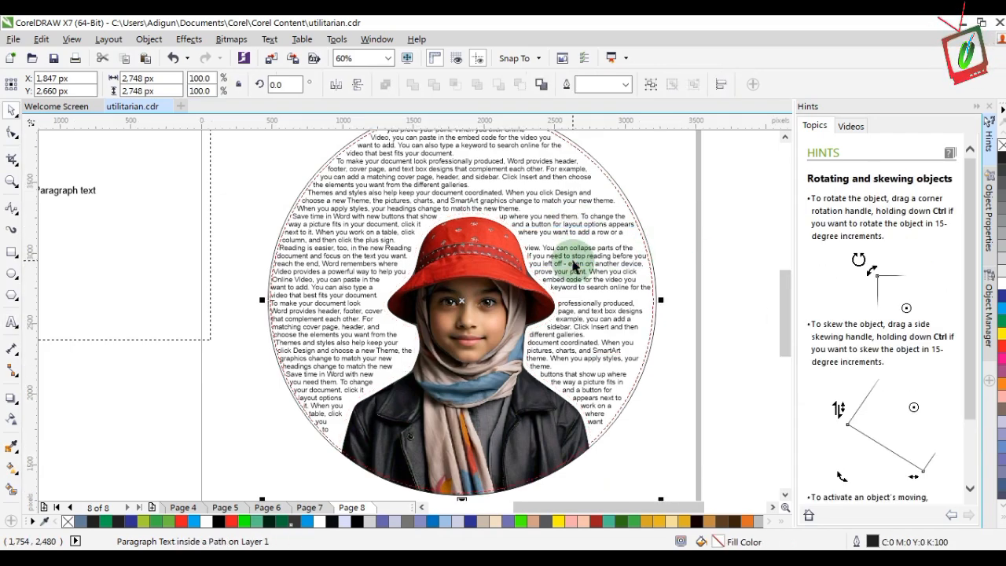
double_click(575, 262)
key("ctrl+space")
key("ctrl+a")
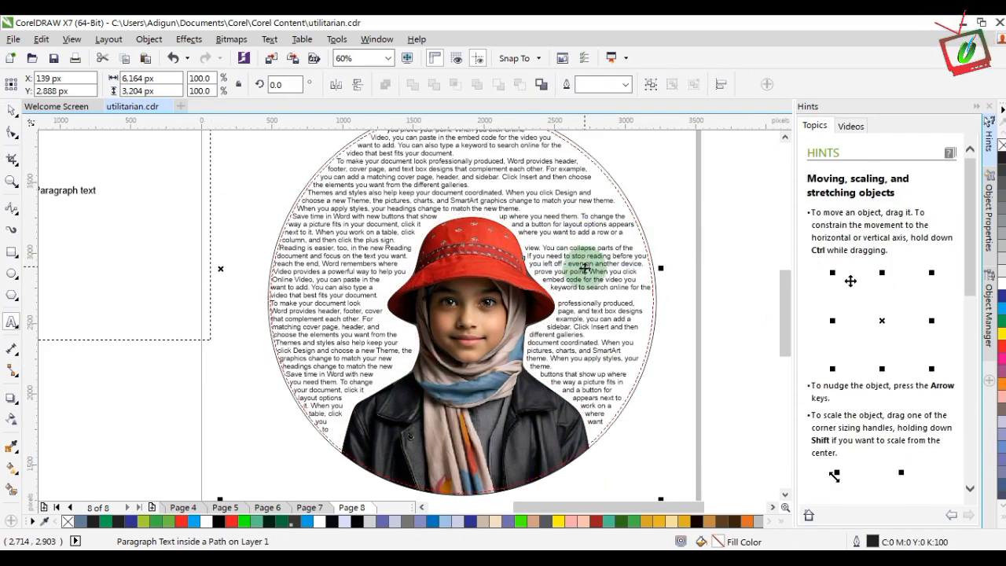
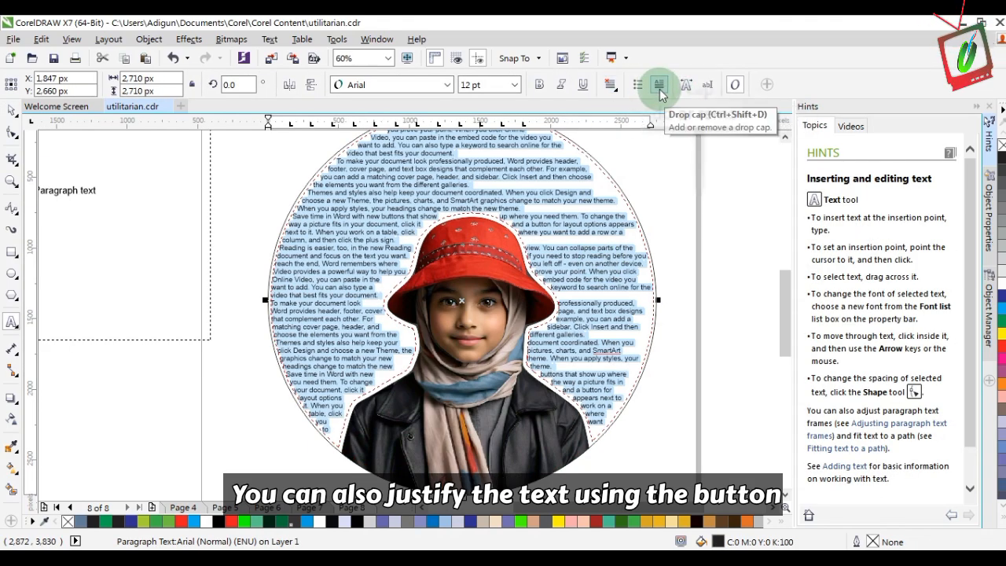
left_click(611, 84)
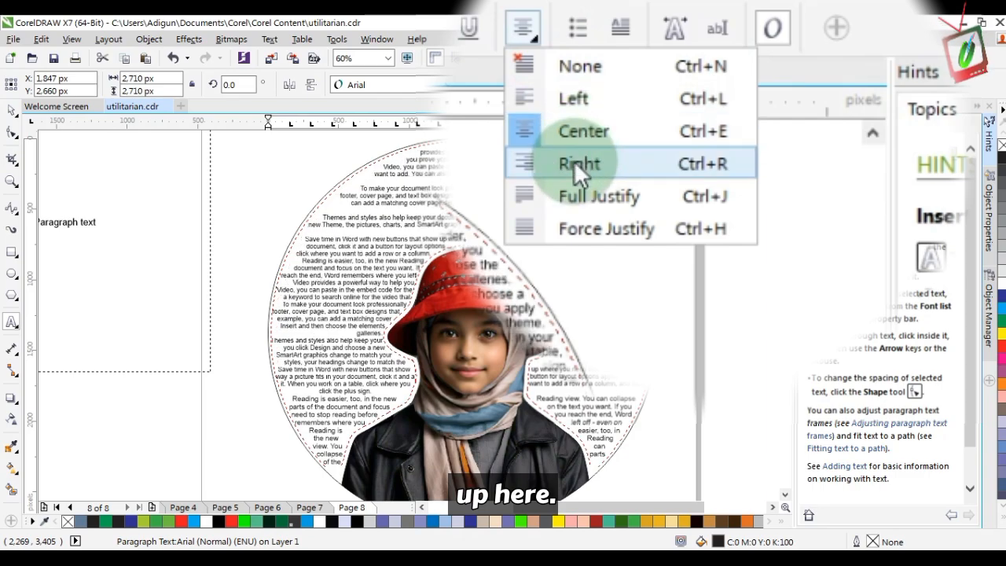
left_click(577, 167)
left_click(580, 229)
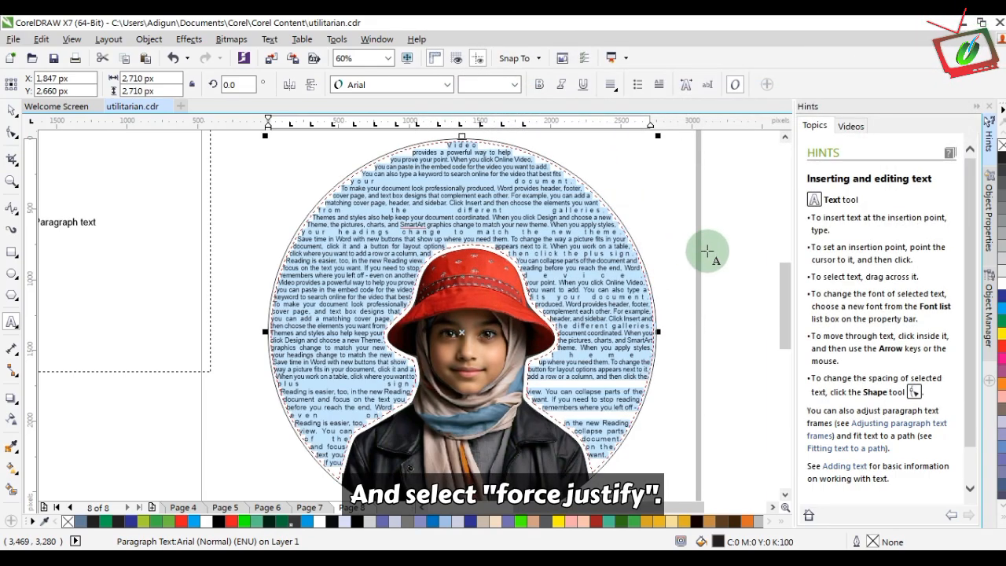
key("Escape")
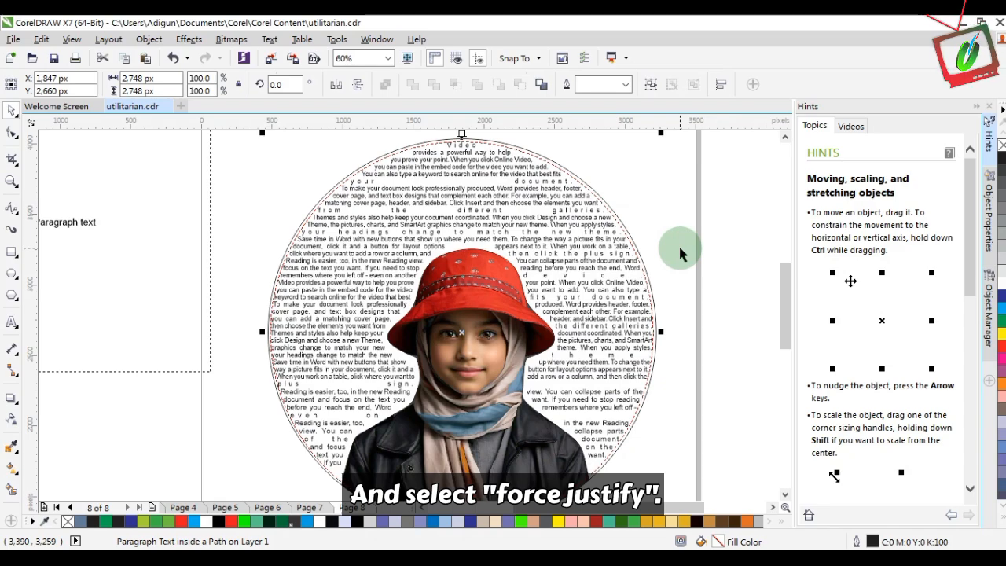
Delete the empty paragraph text frame beside the page and check the finished circle design on the page.
left_click(254, 164)
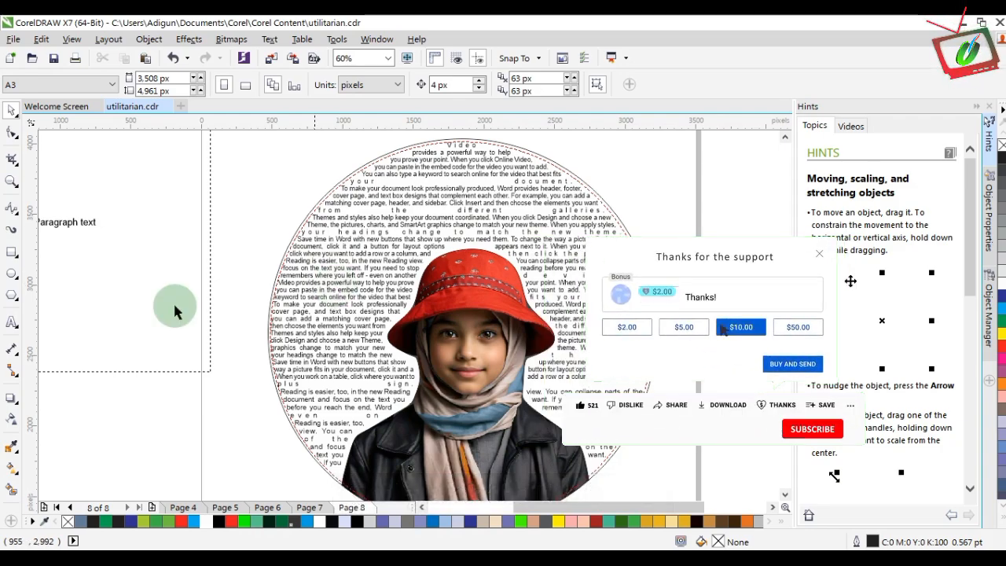
left_click(151, 311)
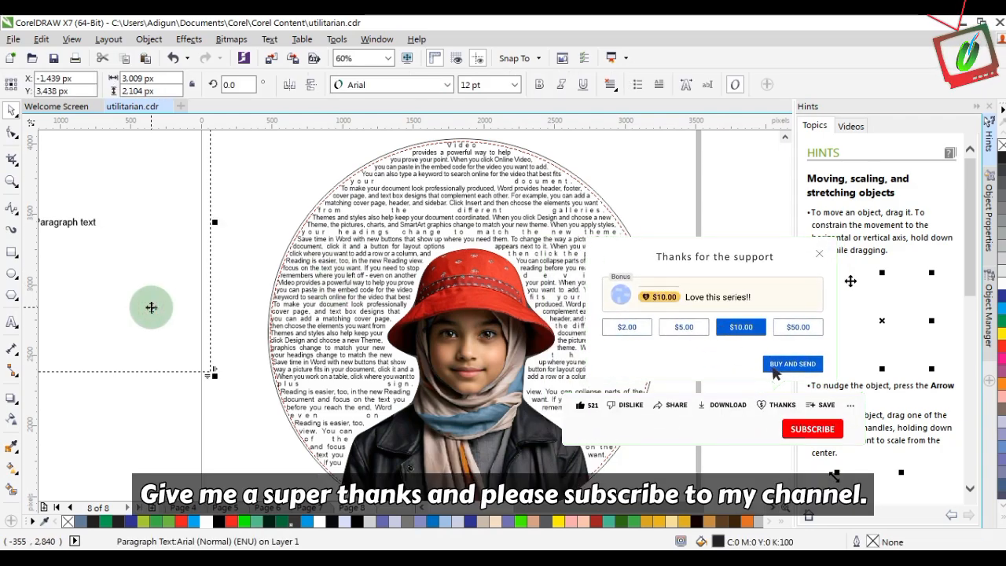
key("Delete")
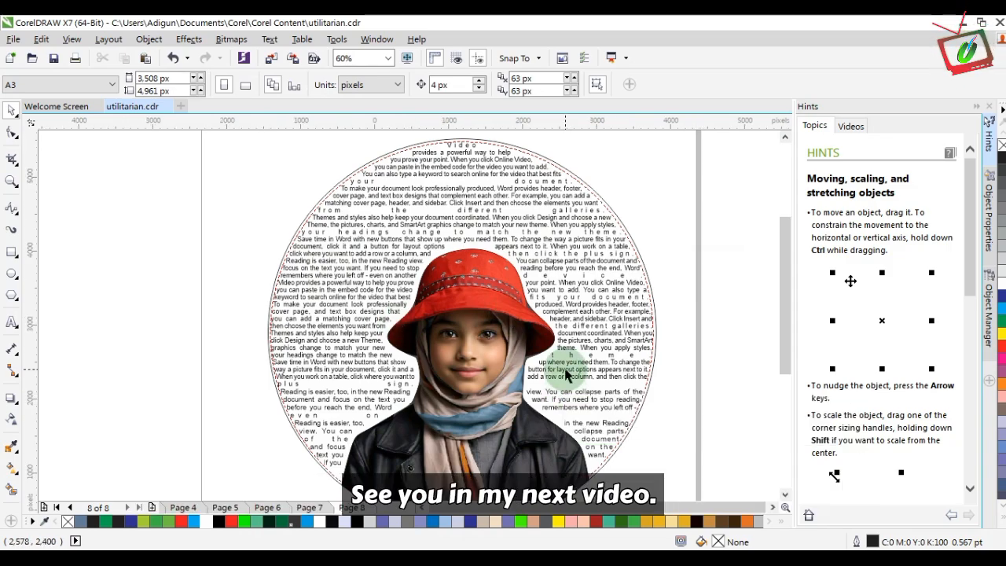
scroll(566, 376, "down", 2)
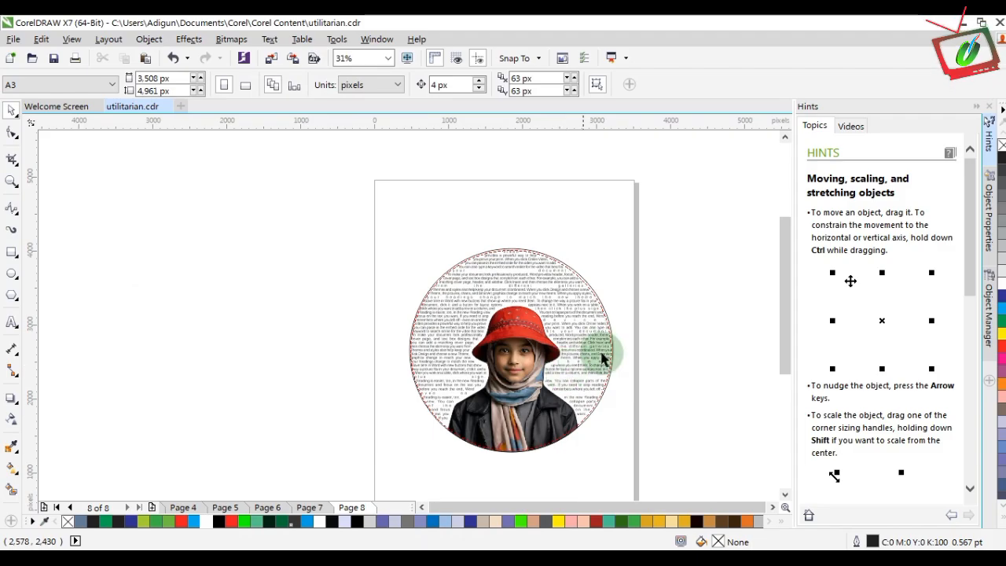